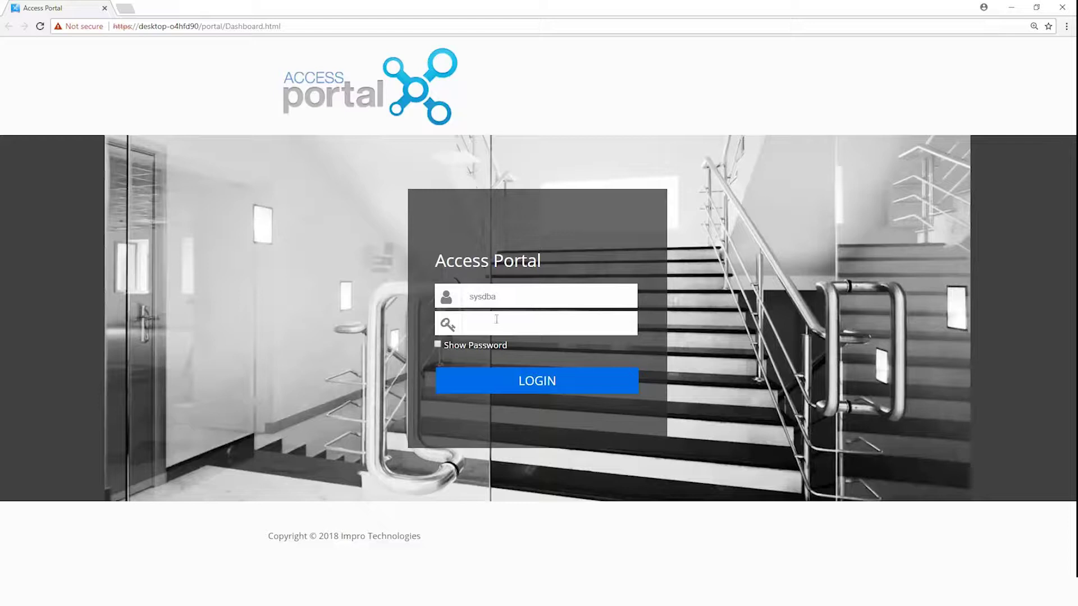
Submit the administrator password to log in and land on the dashboard
click(492, 323)
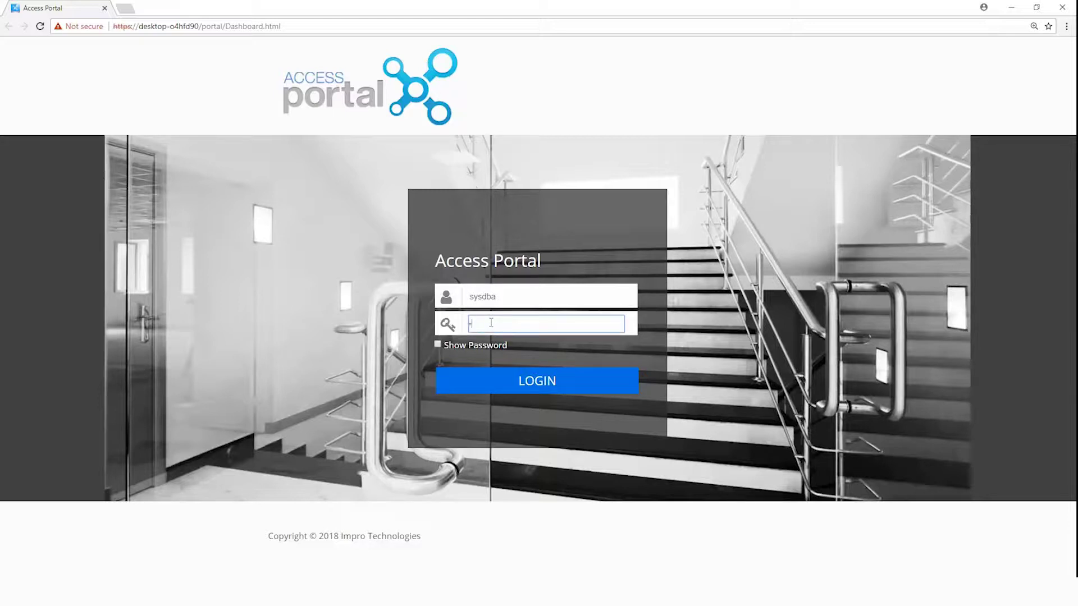
key(Return)
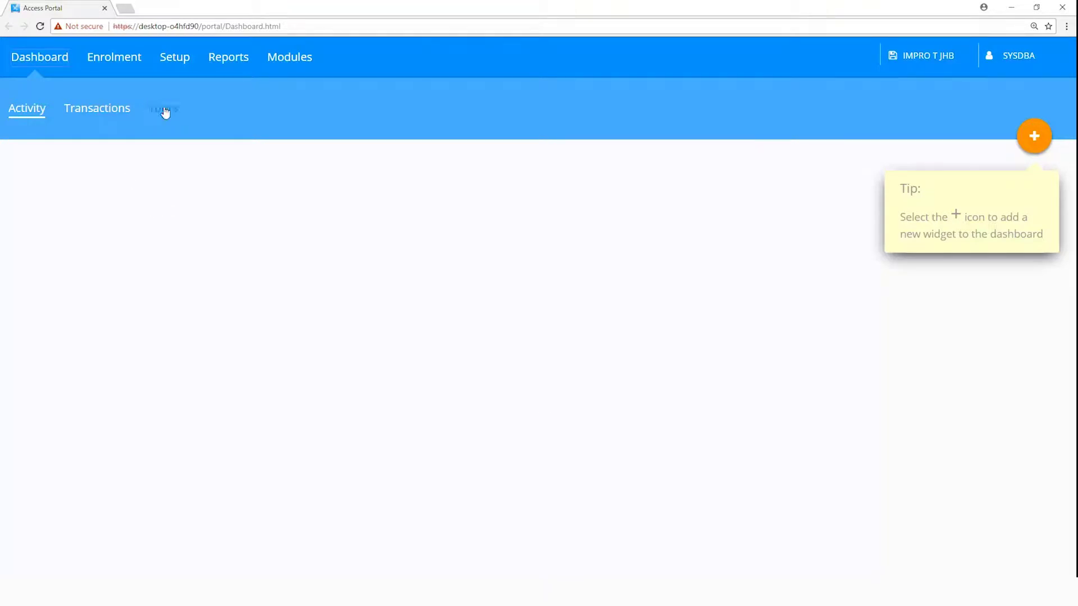
Go to Setup > Readers and place the cursor in the Search box
click(177, 66)
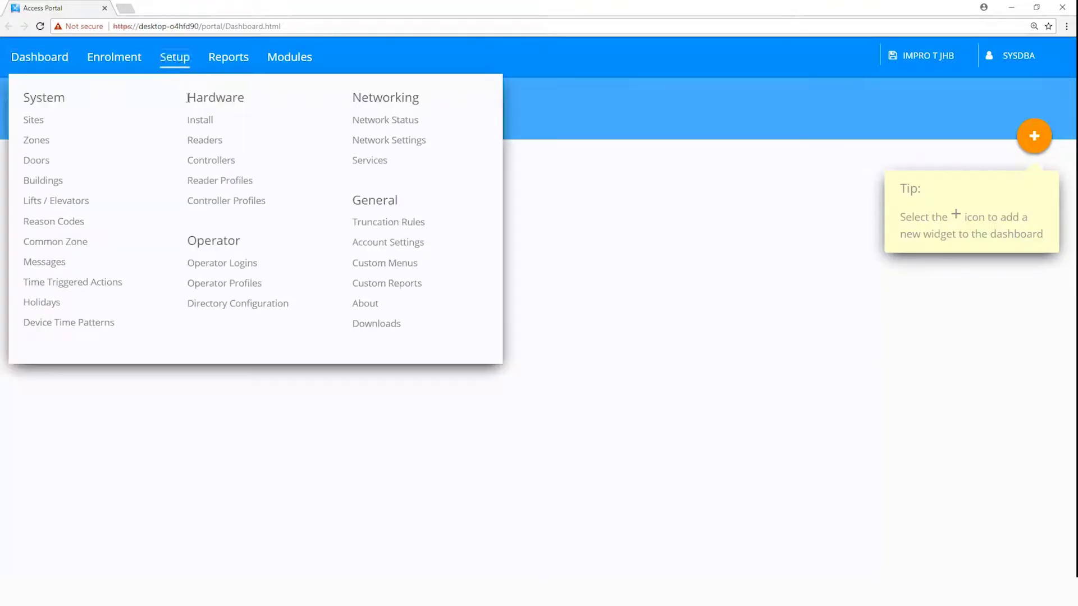
click(202, 142)
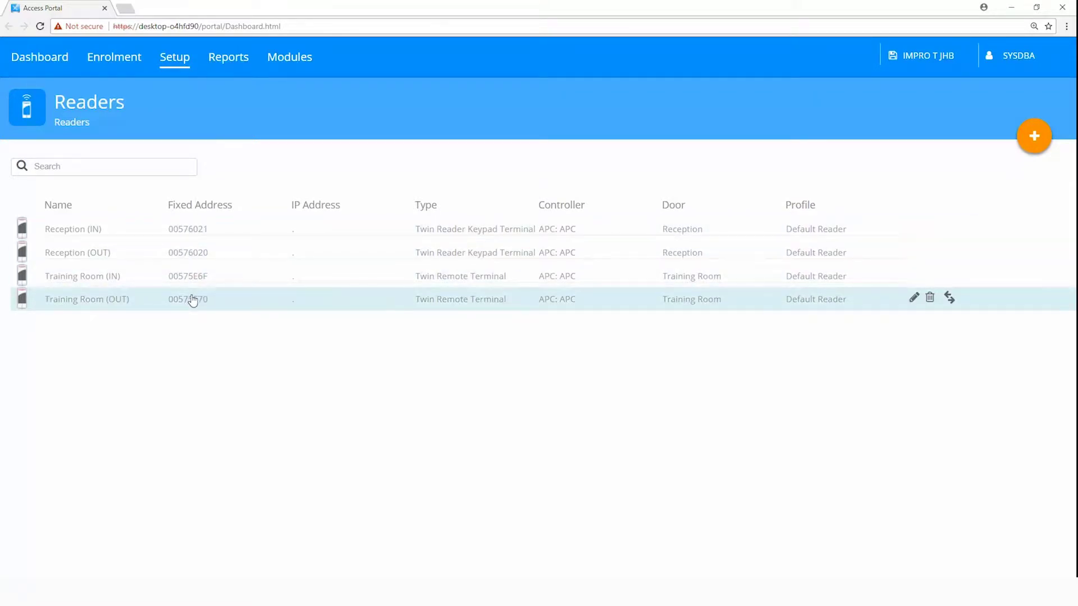
click(127, 171)
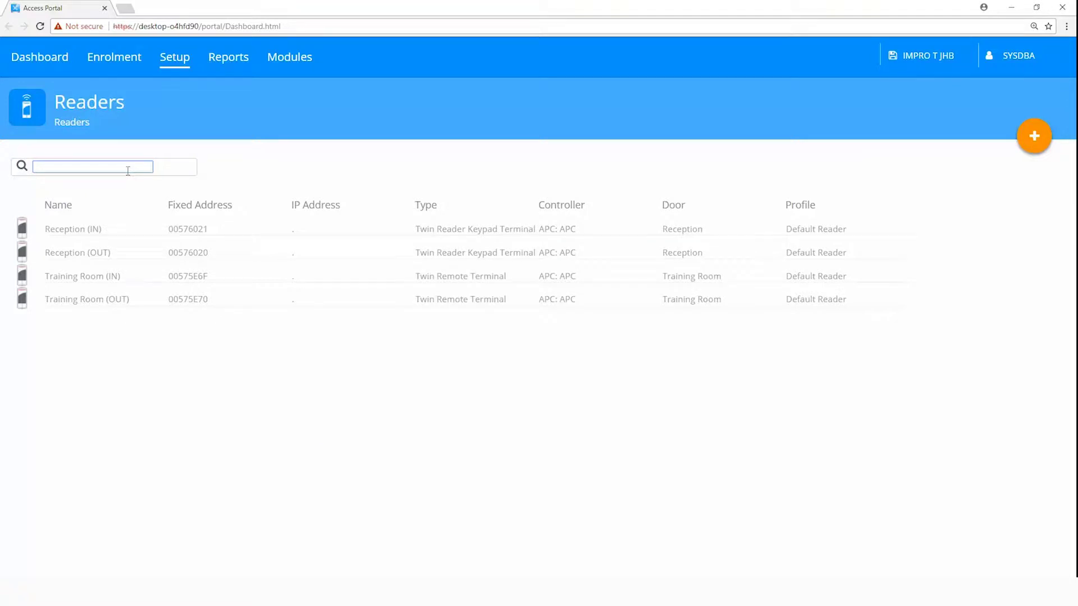
text(tra)
text(ining)
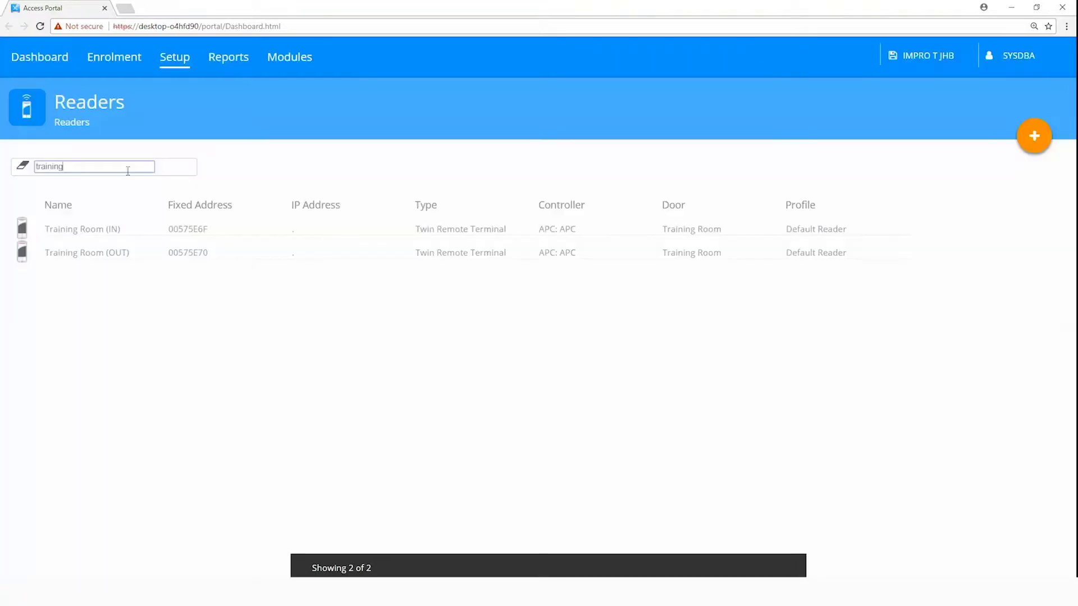
click(23, 167)
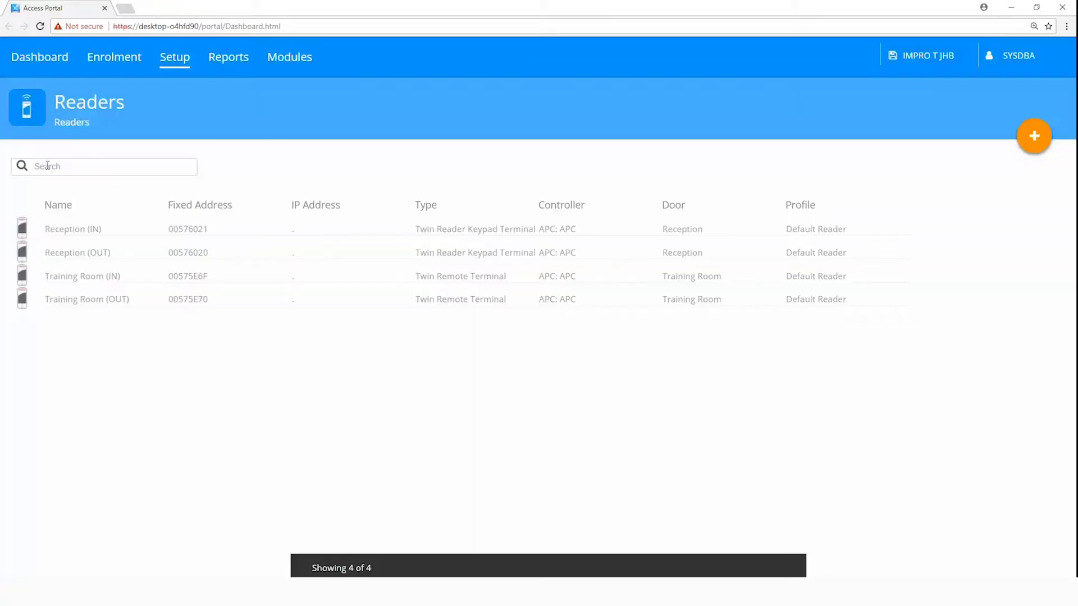
click(47, 166)
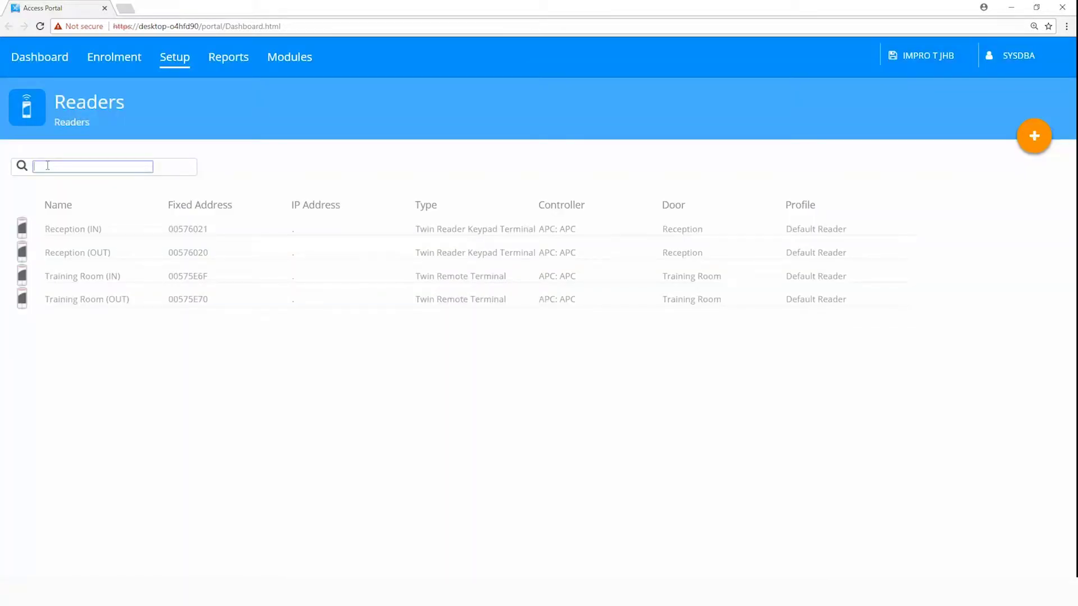
text(00575)
text(e6)
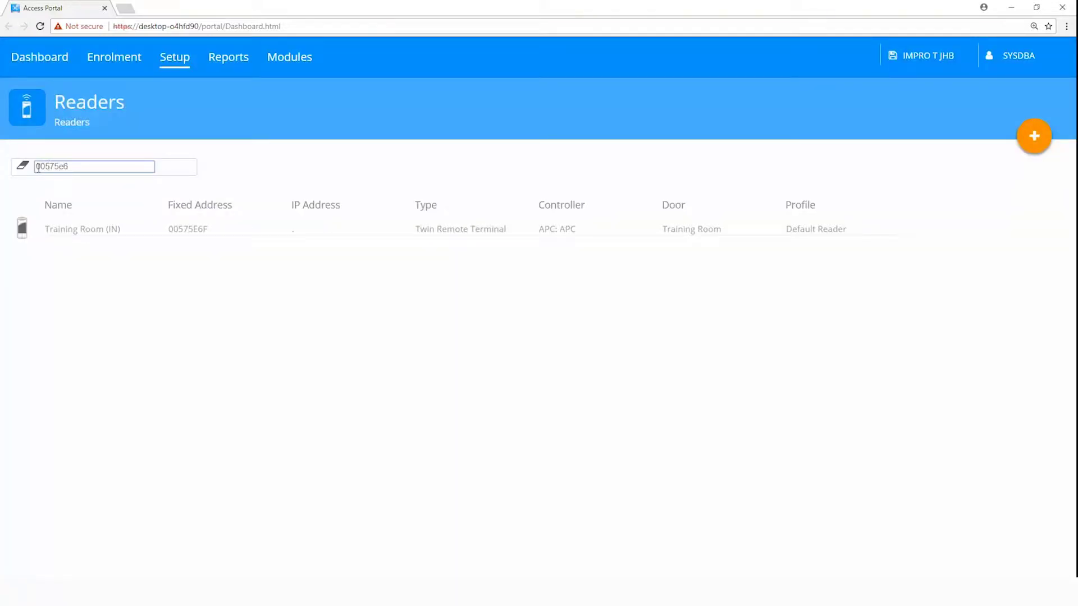
click(24, 168)
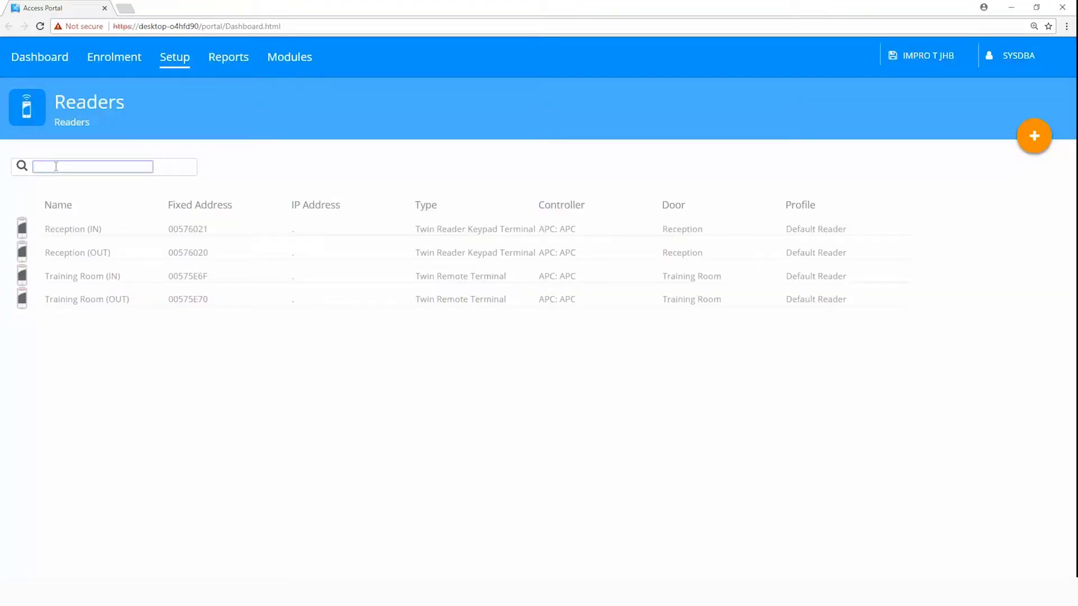
text(02010)
text(101)
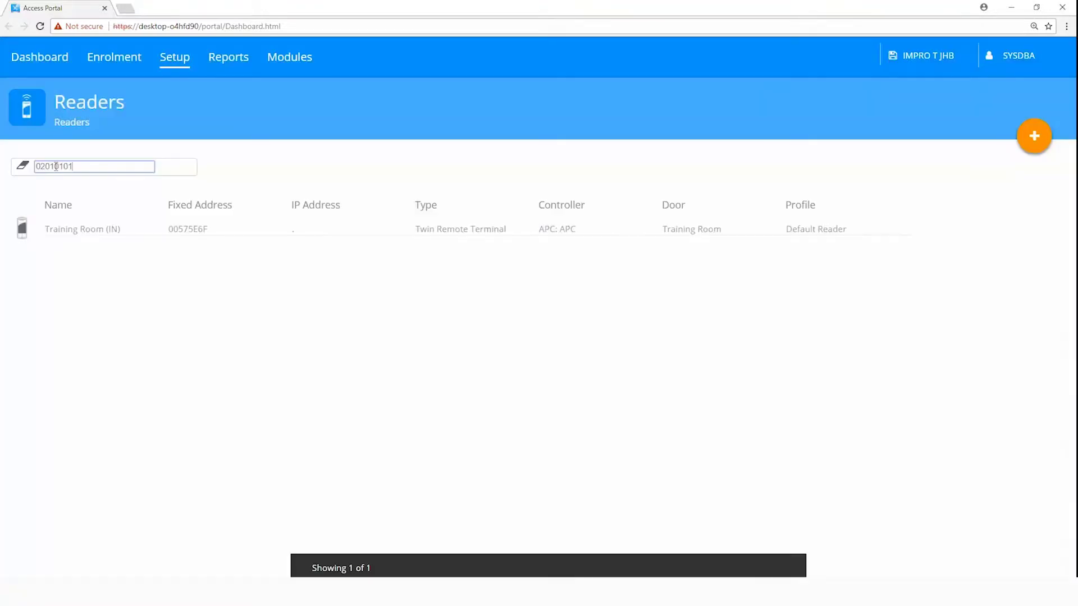
click(23, 167)
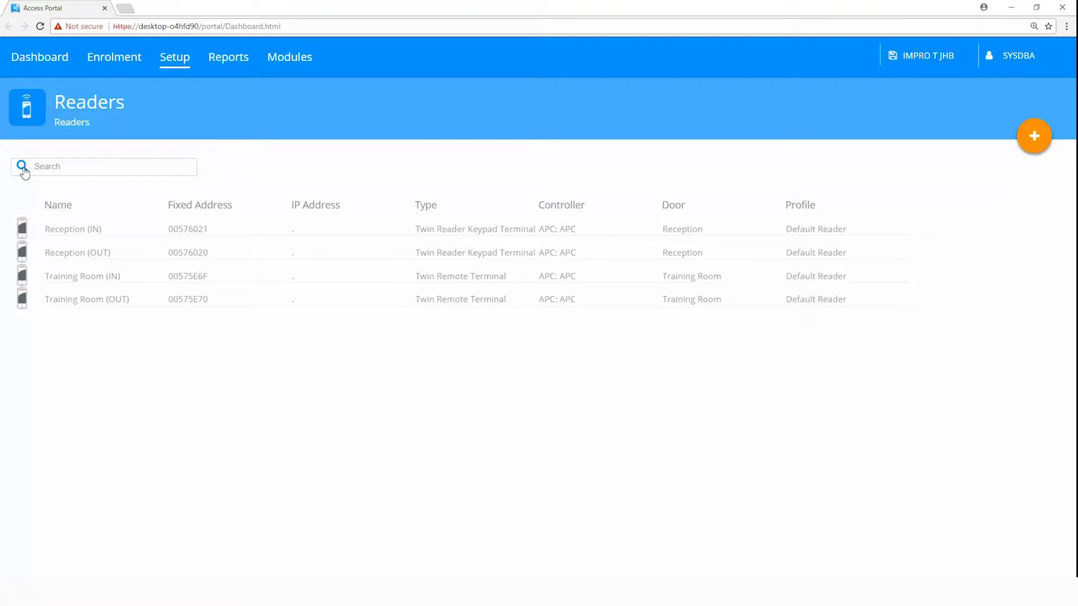
Enter description 'FW 15 Feb 2018' on the Reception (IN) reader and save it
click(412, 229)
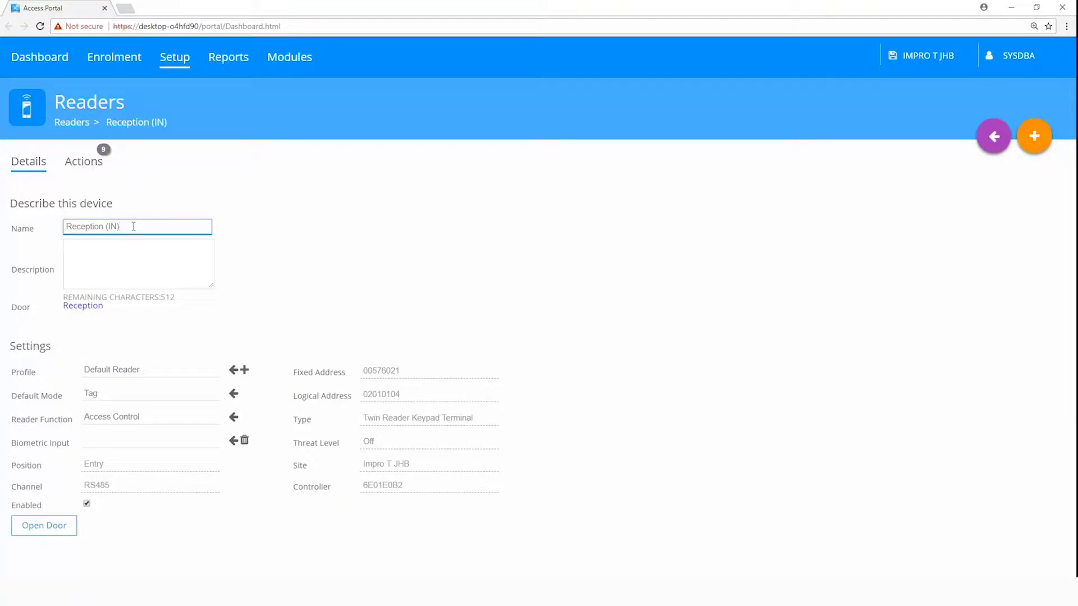
click(113, 253)
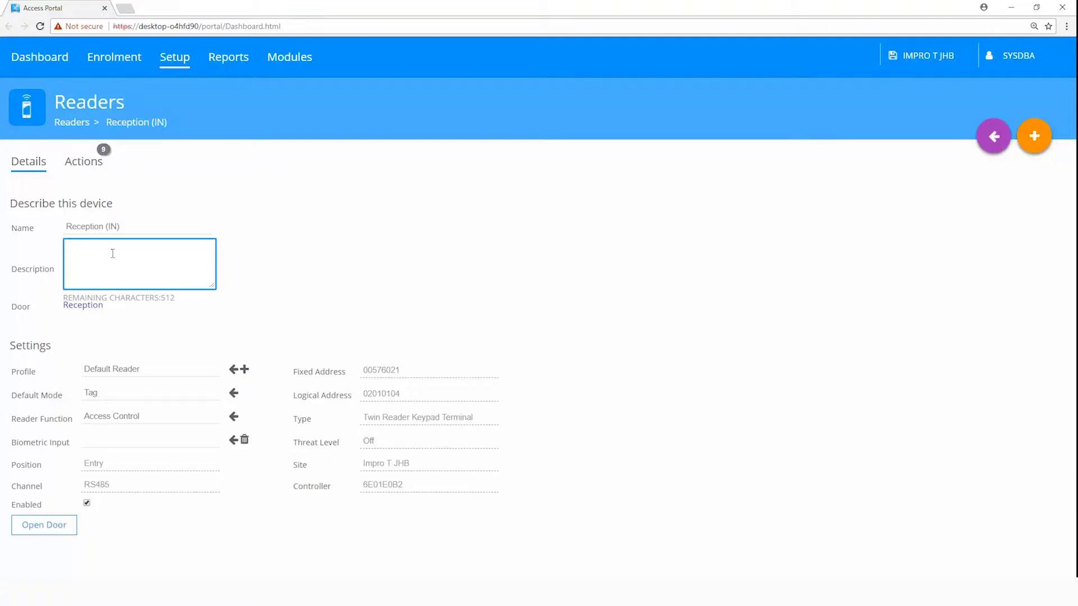
text(FW 15 )
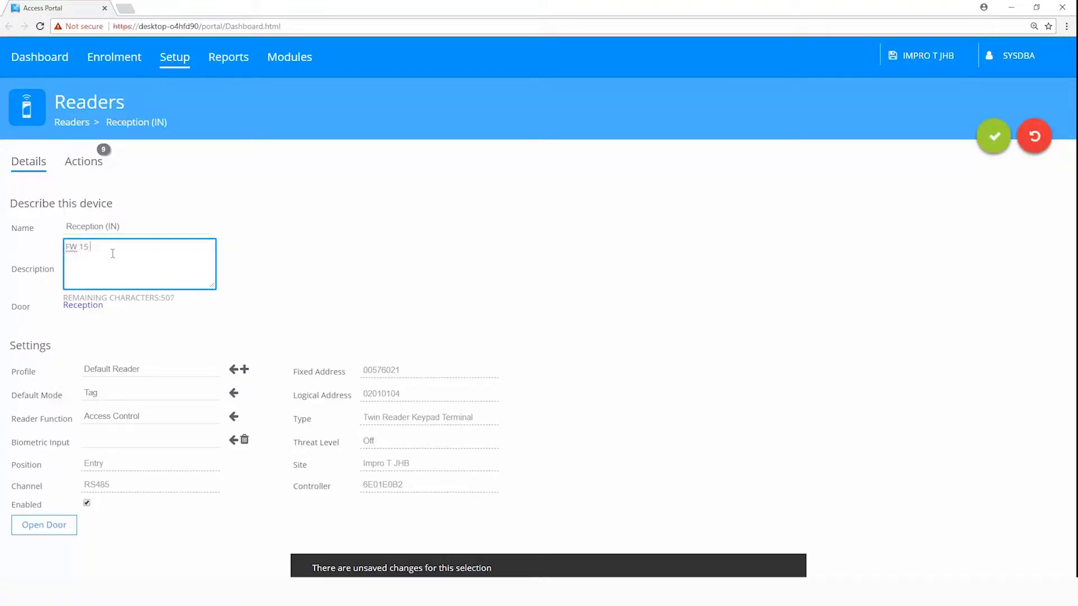
text(Feb 201)
text(8)
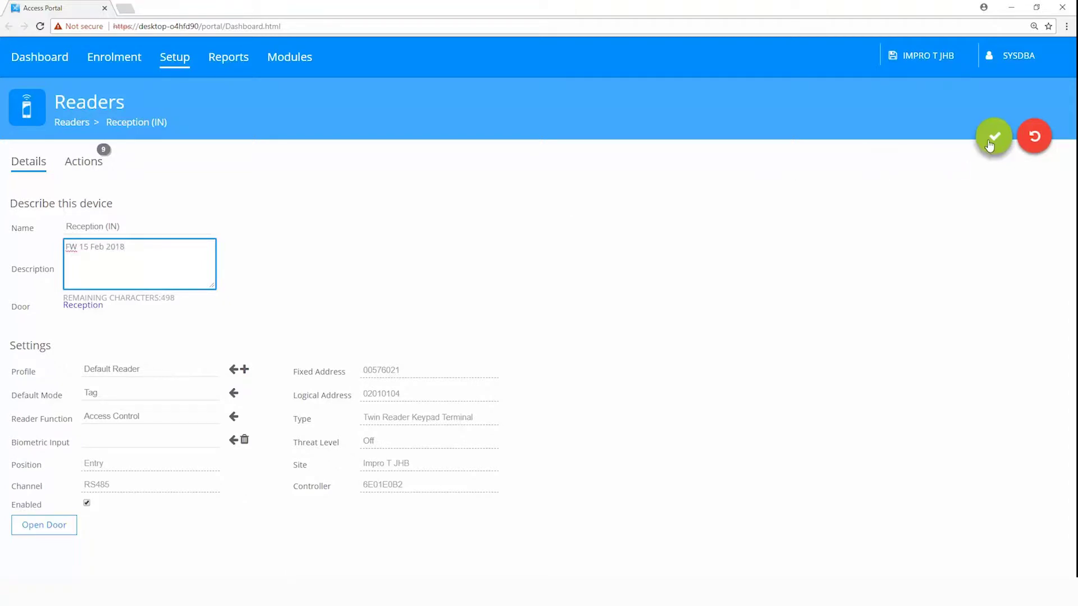
click(989, 142)
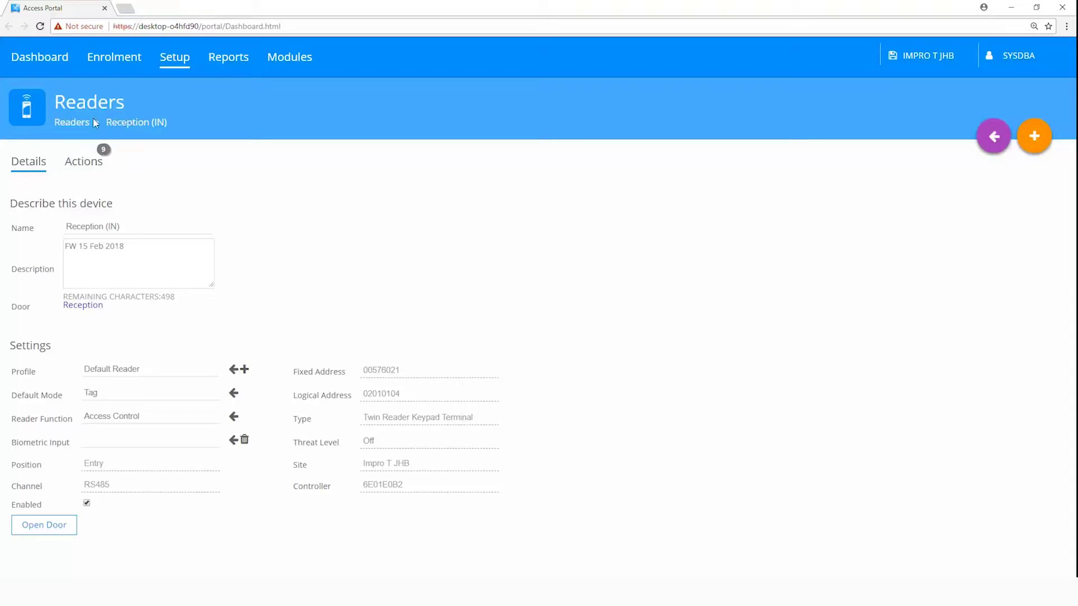
click(73, 122)
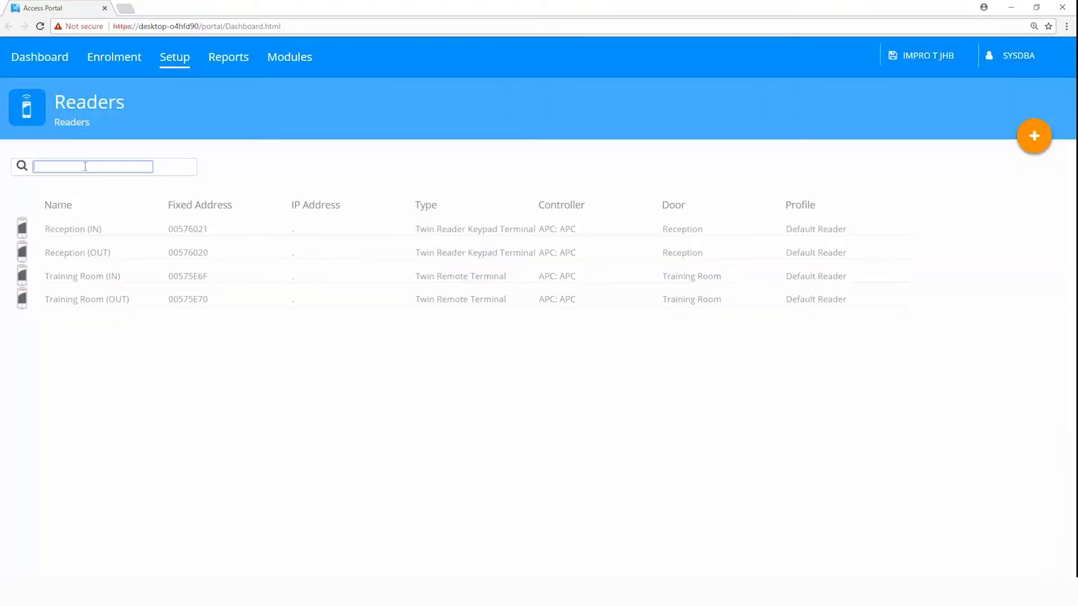
text(15 )
text(feb)
key(Return)
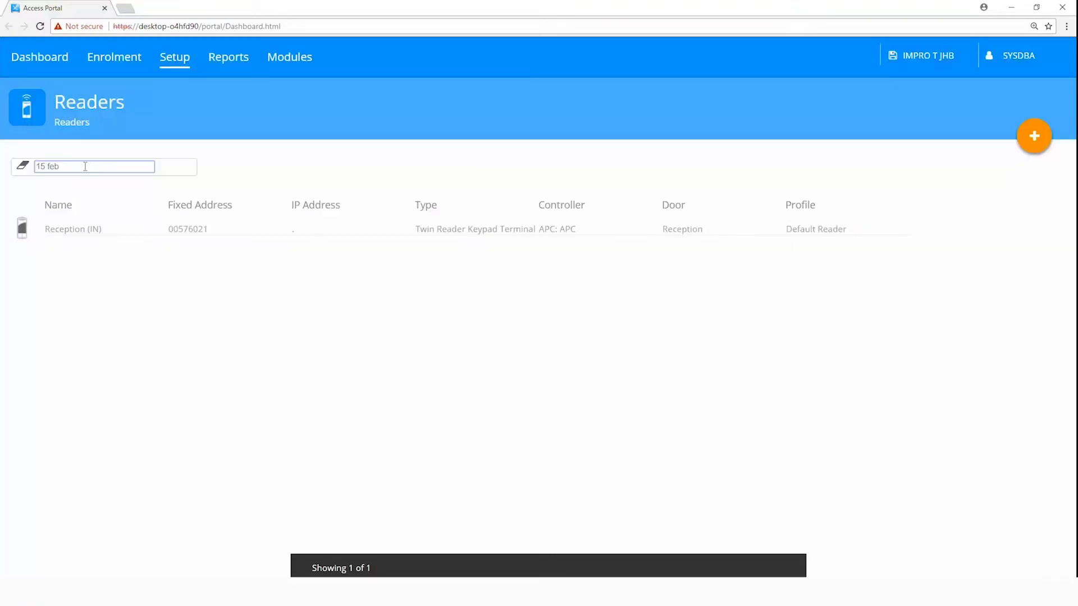
click(22, 166)
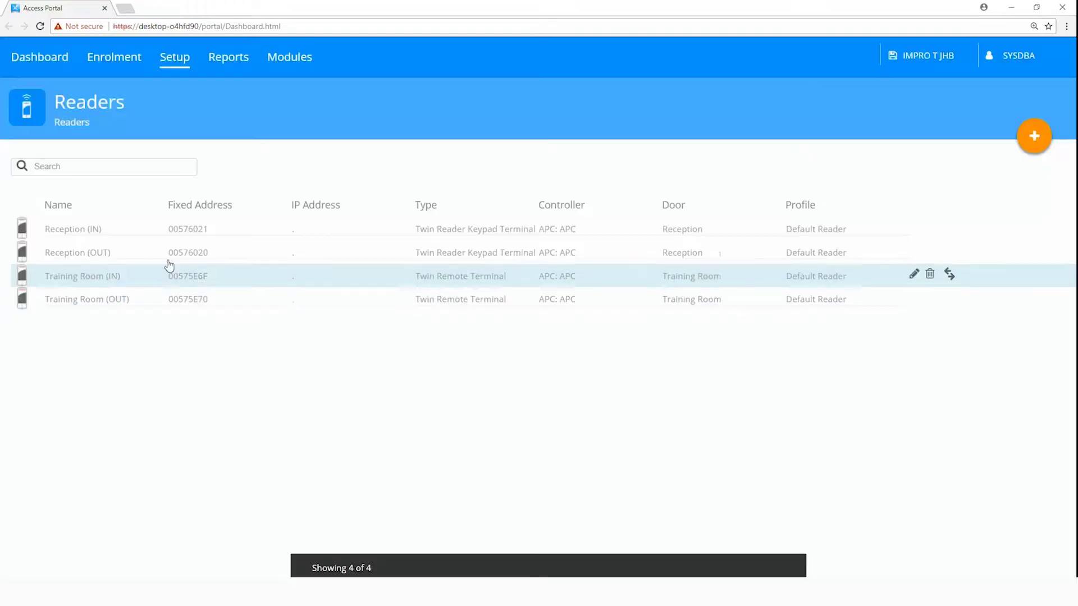
click(190, 234)
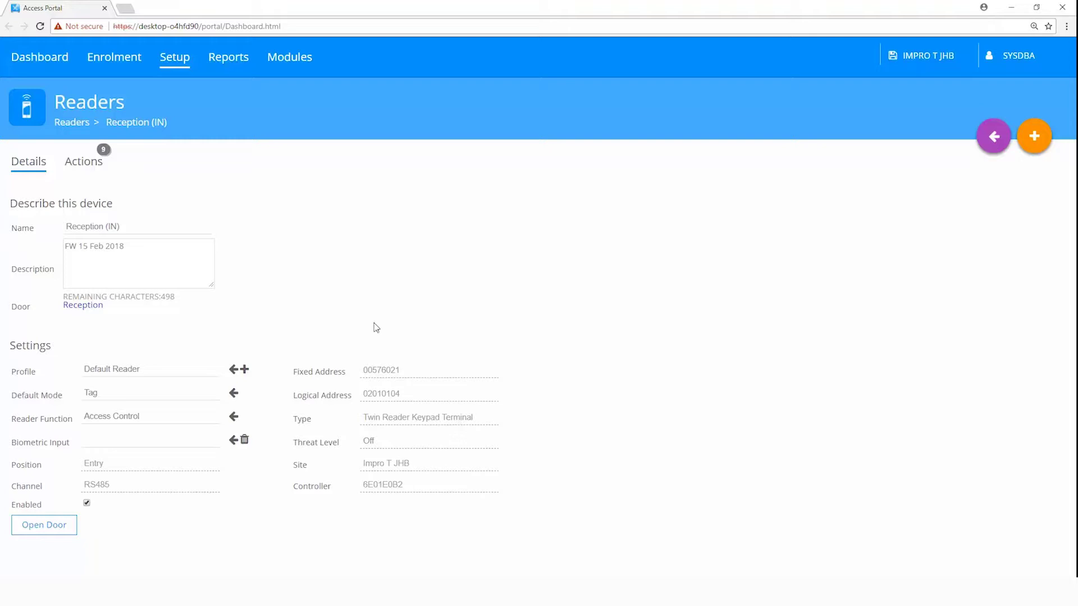
click(84, 307)
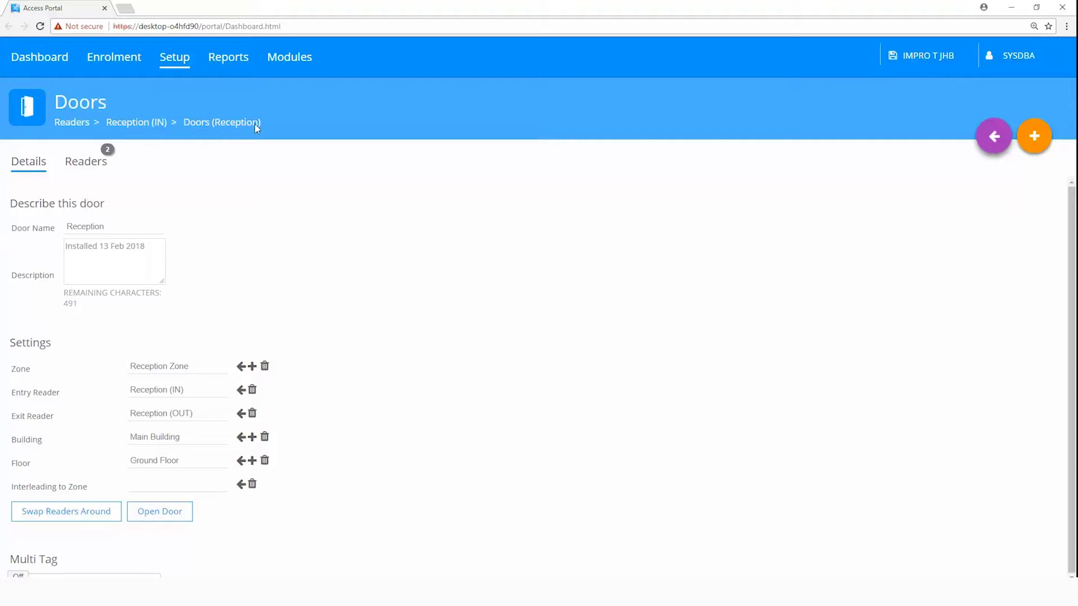
click(991, 138)
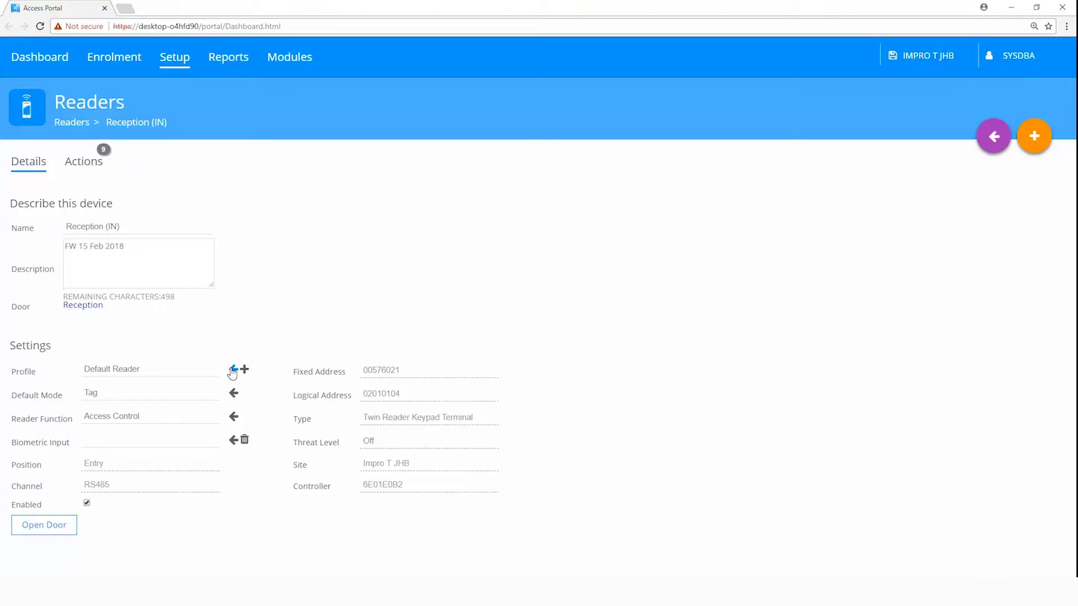
Review the Profile and Default Mode pickers for Reception (IN) without changing them
click(233, 370)
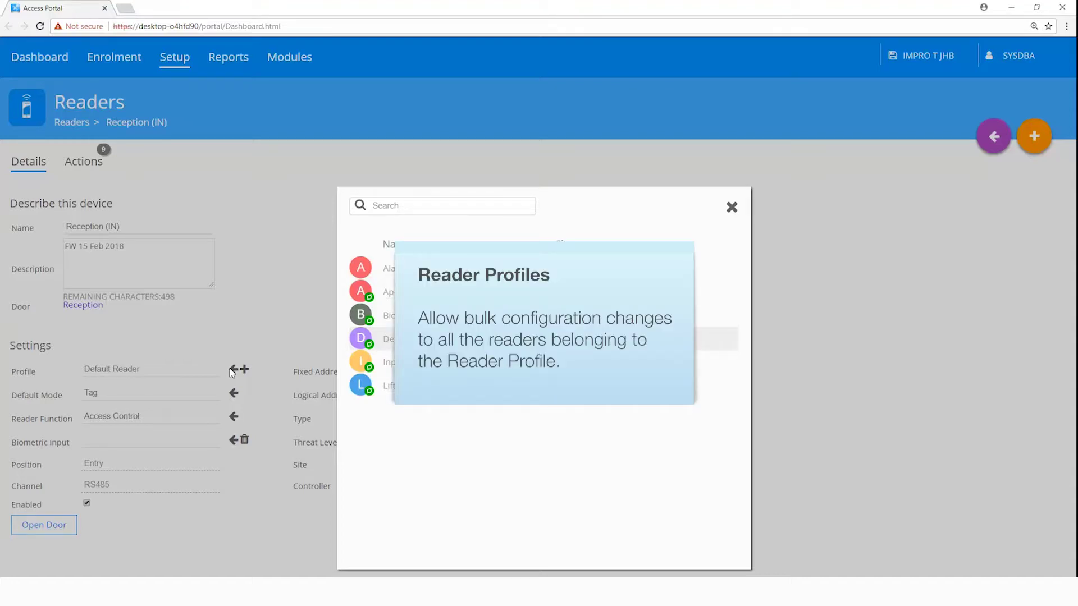
click(731, 208)
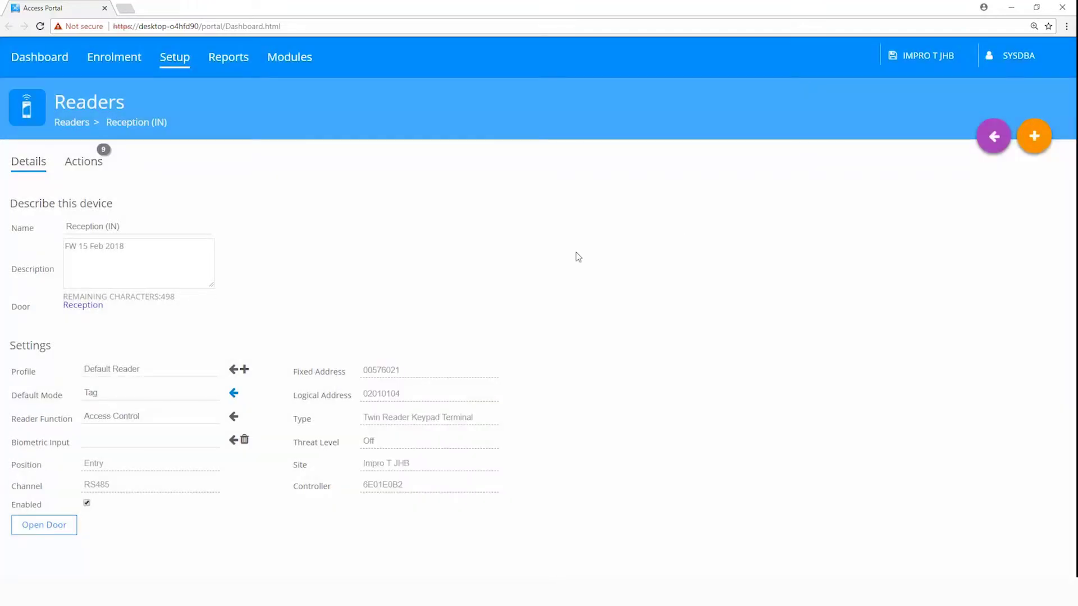
click(233, 393)
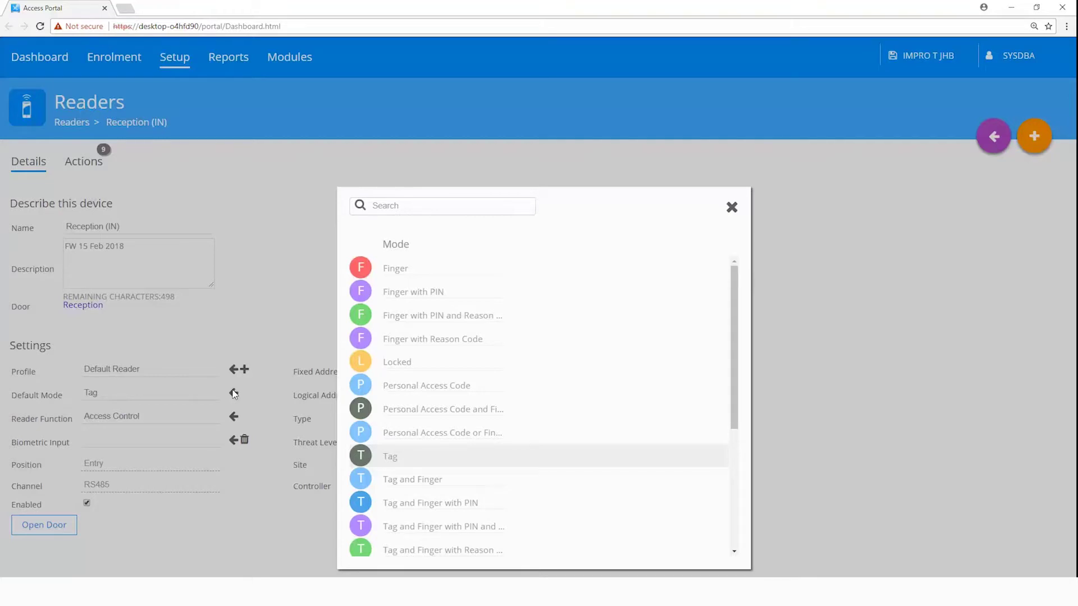
click(731, 208)
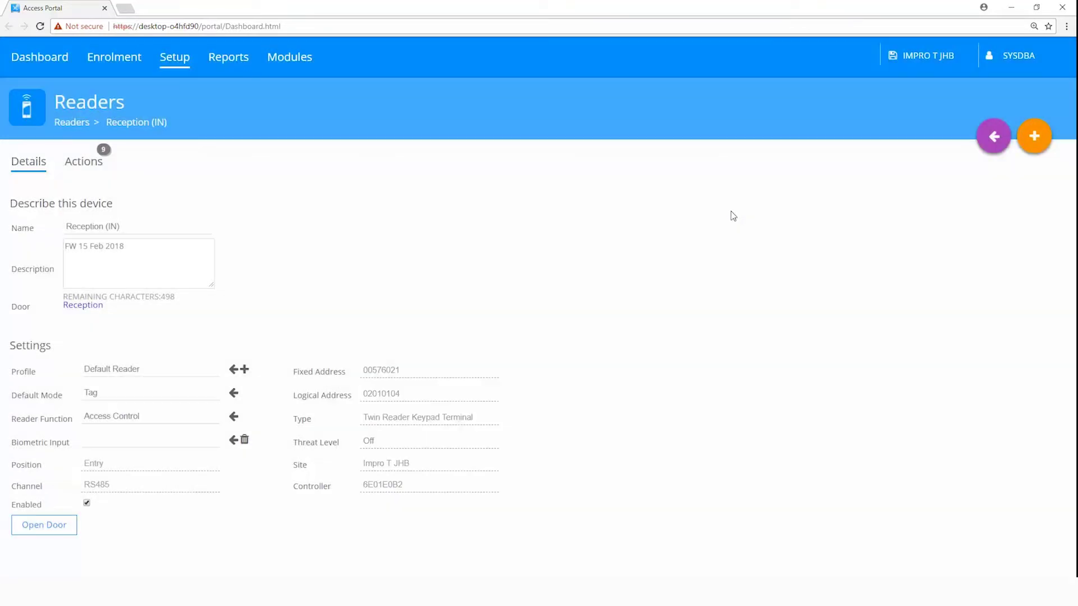
Review the Reader Function options, then bring up the empty Biometric Input picker
click(234, 417)
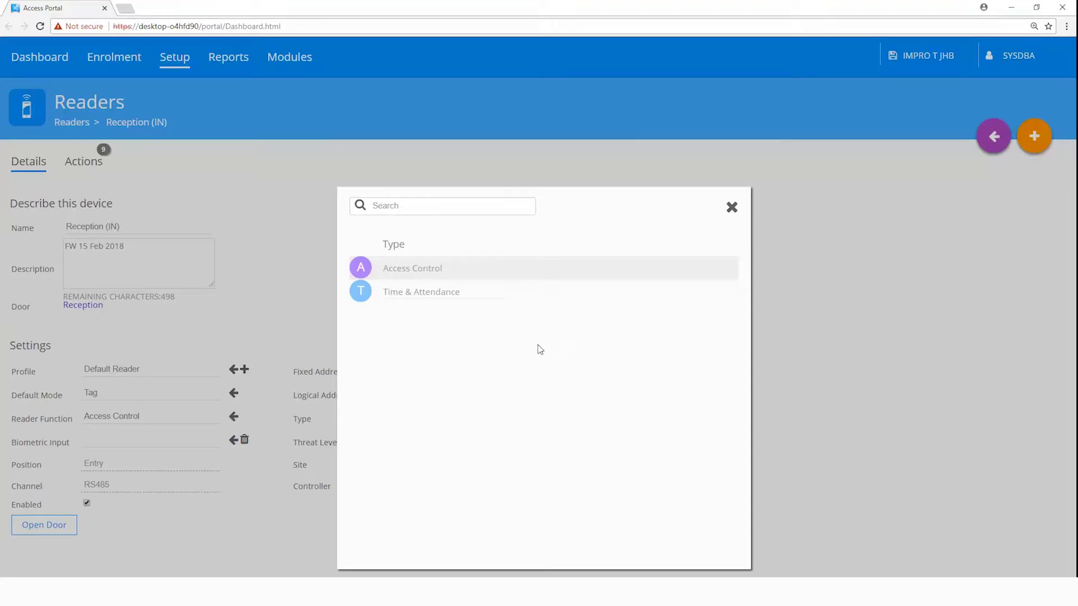
click(732, 208)
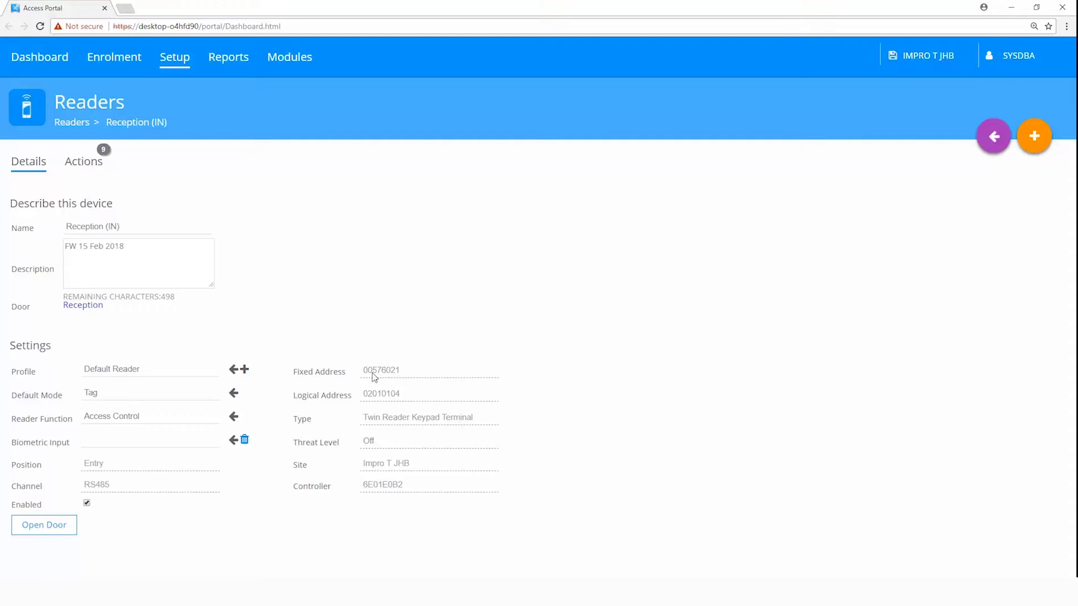
click(235, 441)
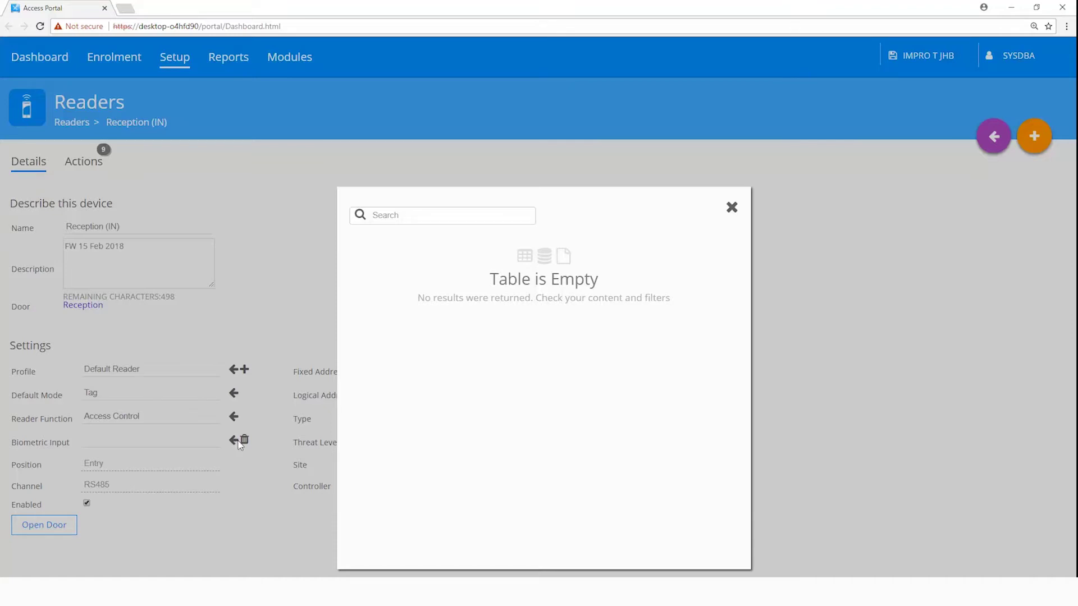
Dismiss the empty biometric list and request the Reception door to open
click(731, 210)
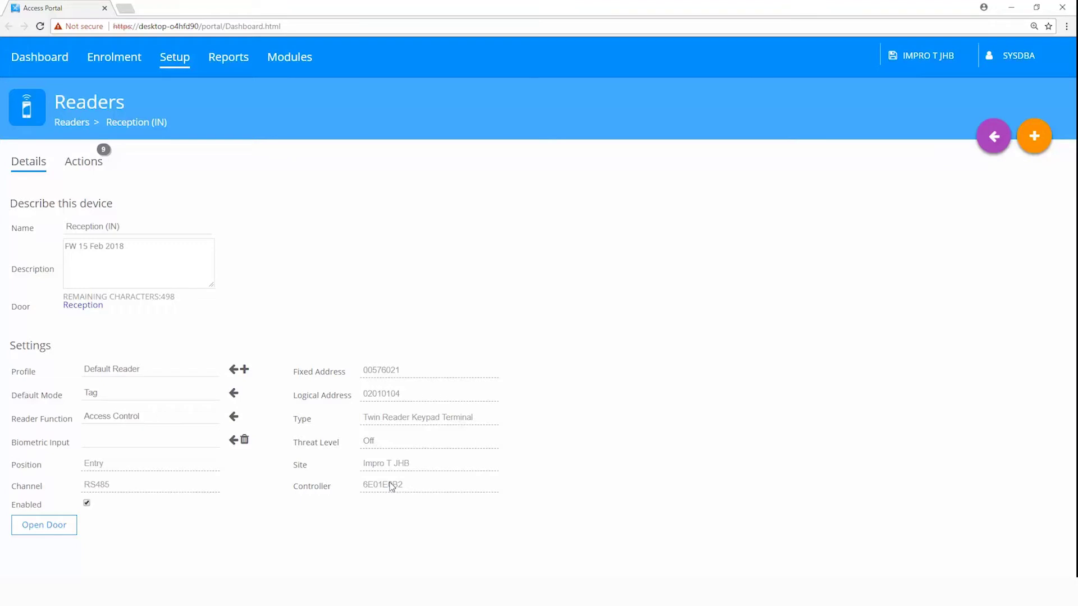
click(39, 527)
click(84, 167)
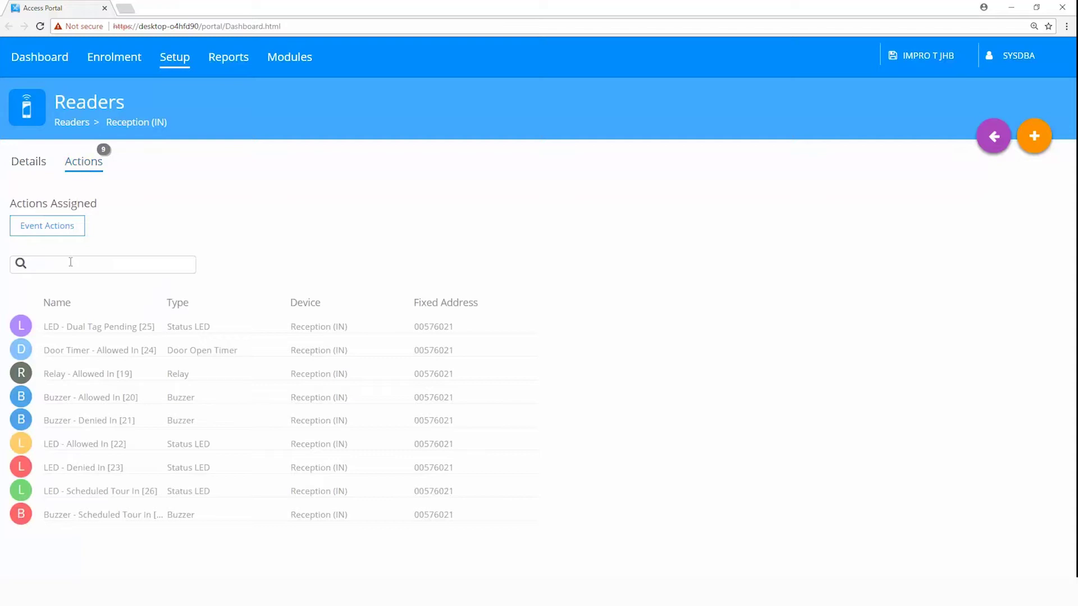
click(70, 263)
text(buz)
text(z)
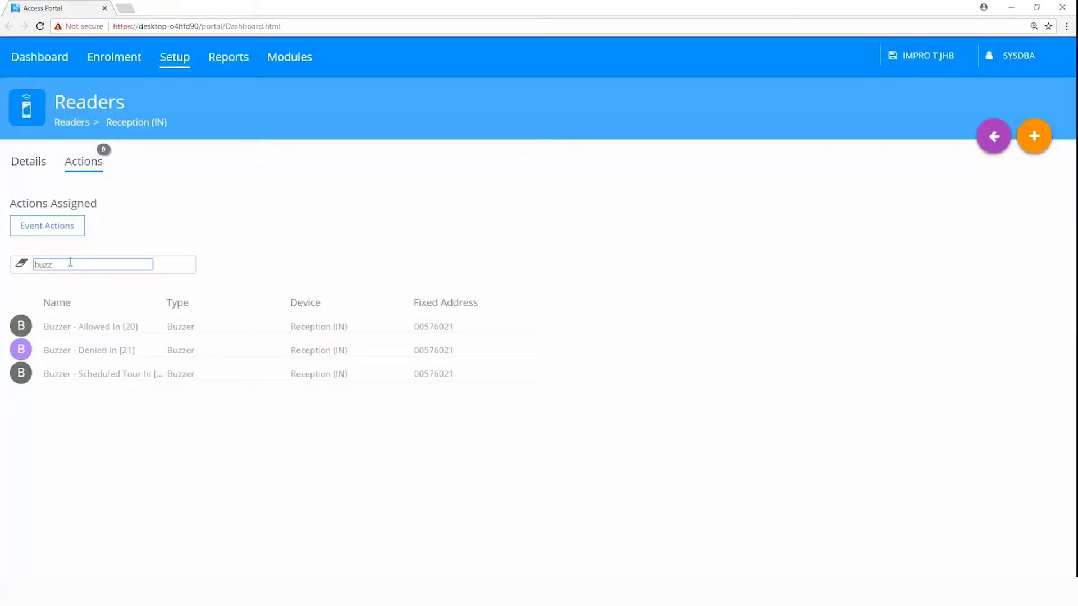
click(21, 264)
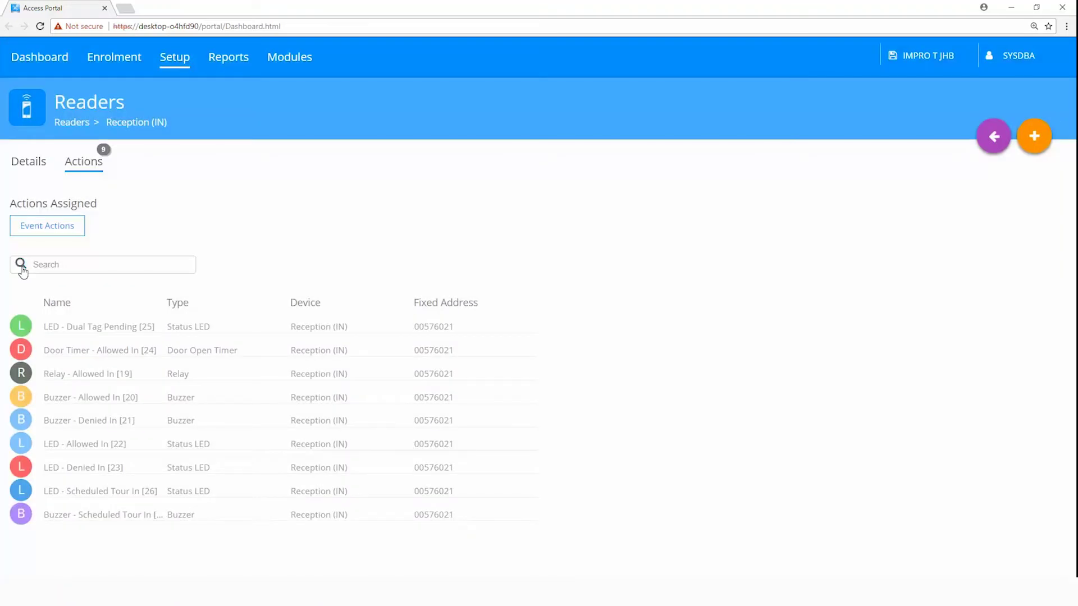
Show the Event Actions for Reception (IN) filtered to the Allowed Special 1 In event
click(41, 226)
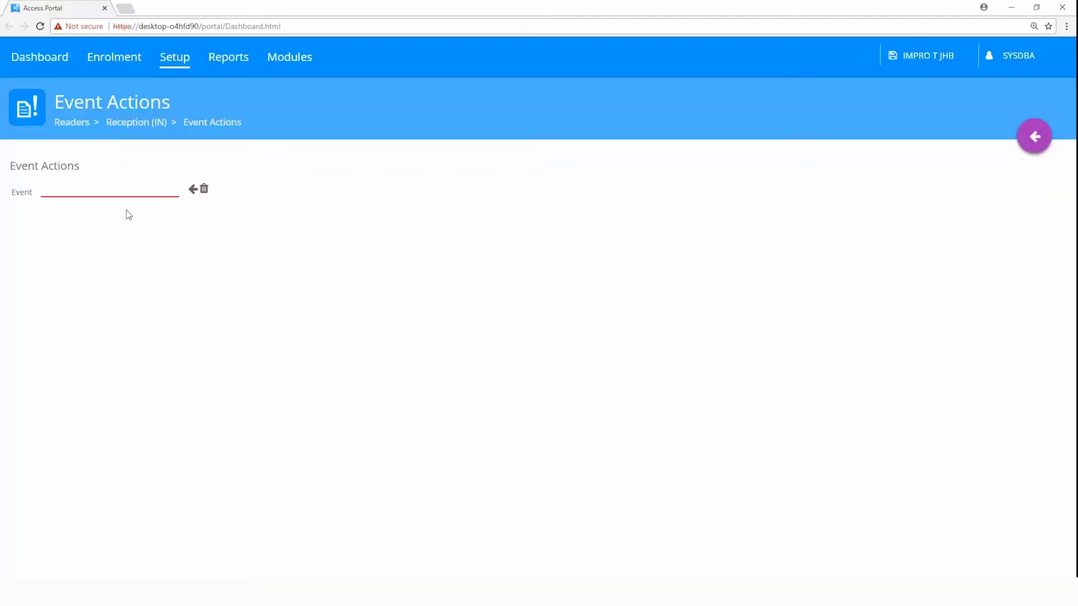
click(193, 191)
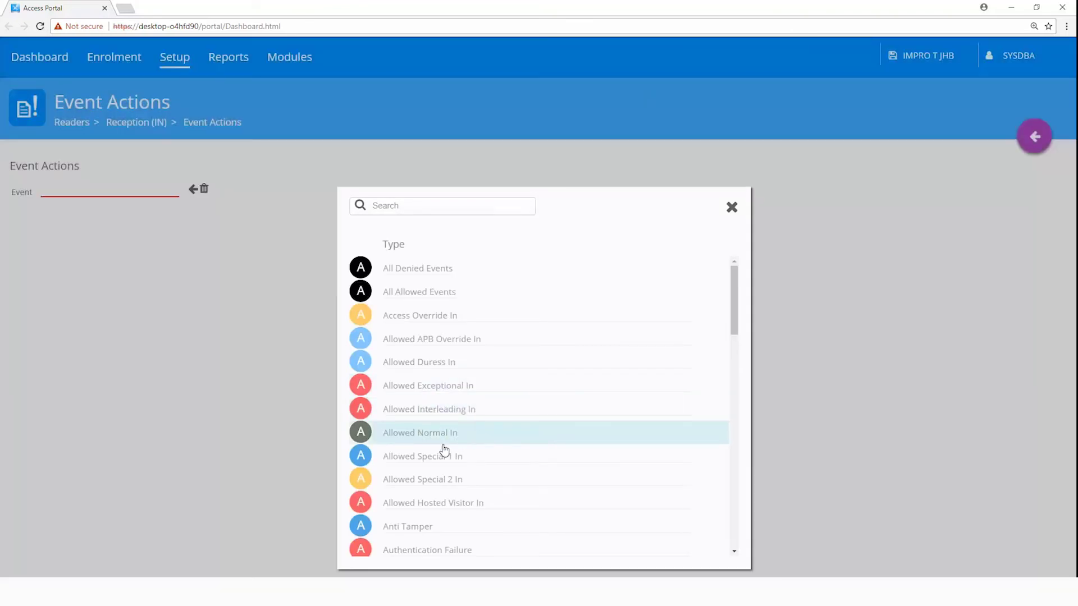
click(425, 460)
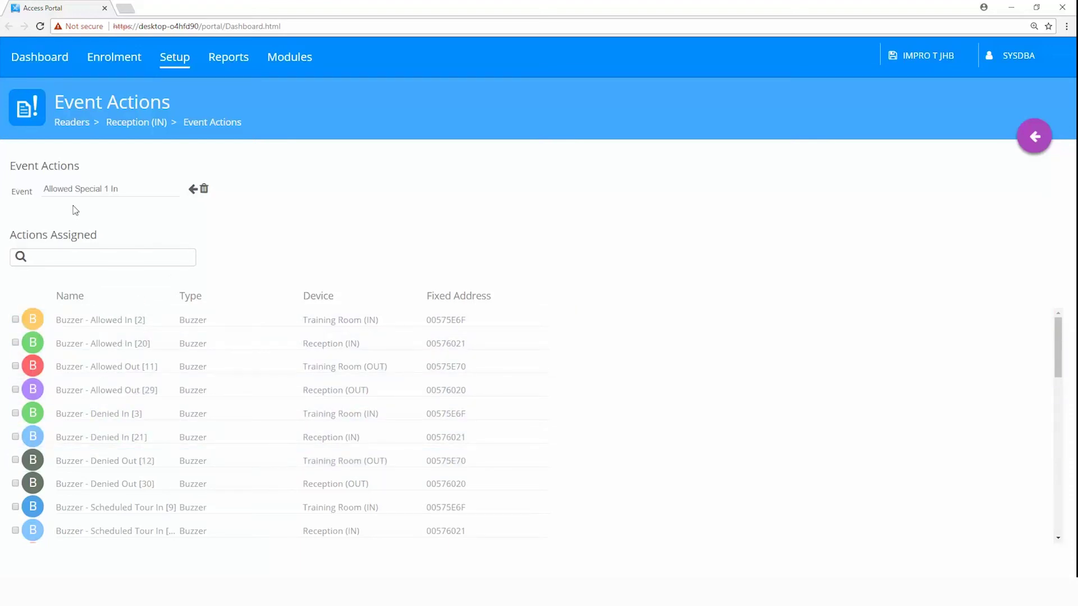
mouse_move(464, 323)
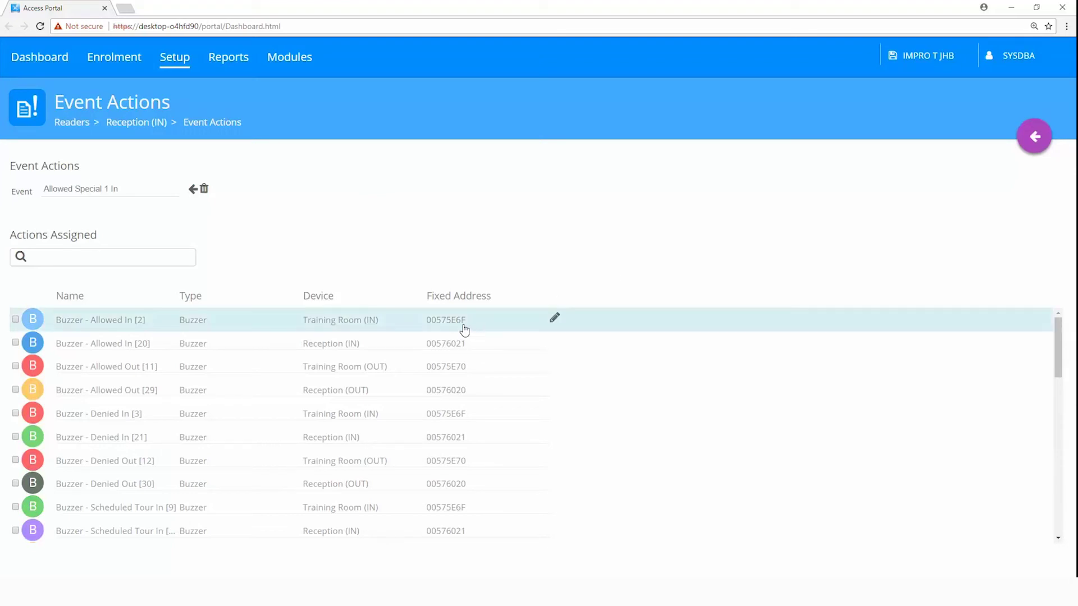
View the Buzzer - Allowed In action details, then return to the reader's details page
click(554, 319)
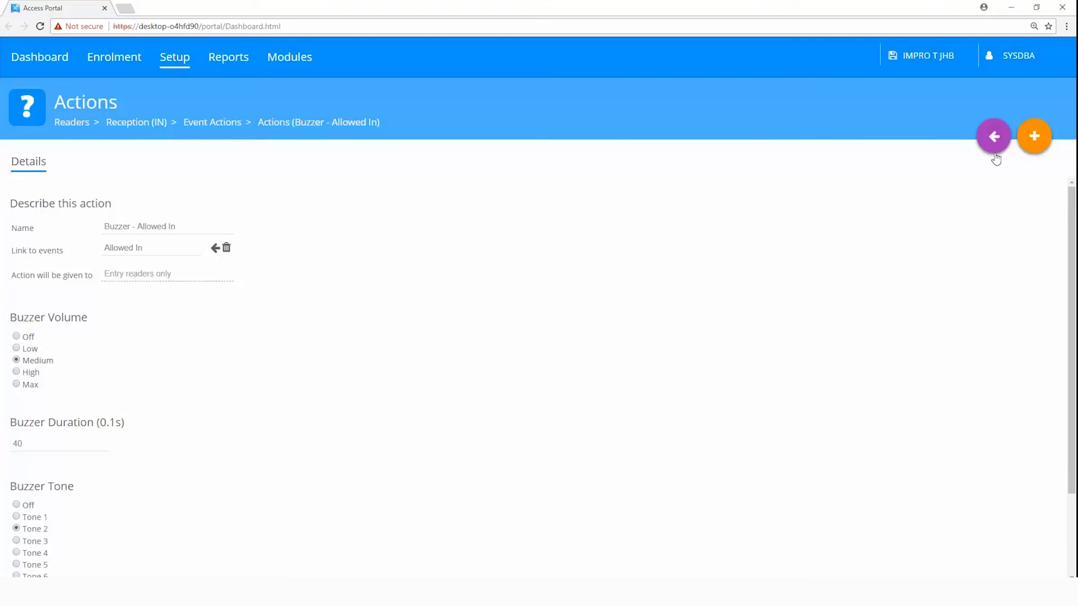
click(995, 137)
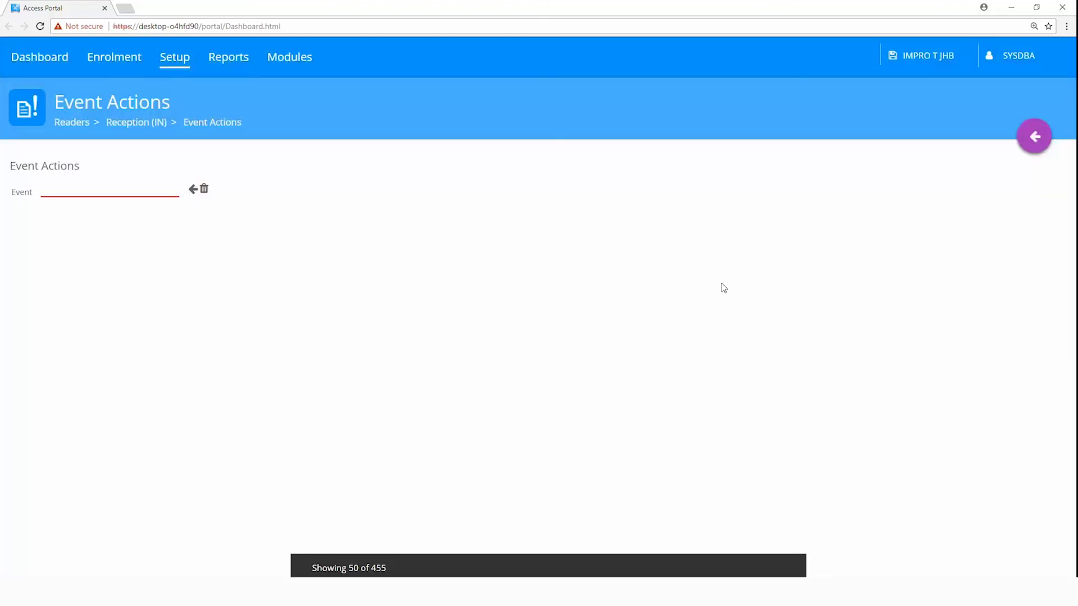
click(1035, 136)
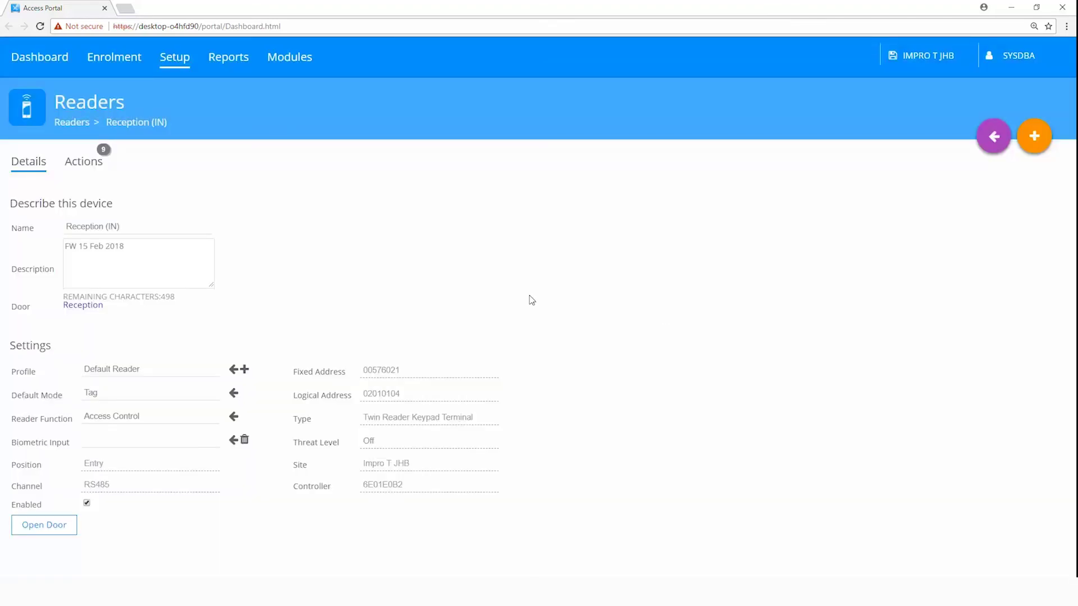
Launch the Hardware Comms Channels report from the Reports Maintenance section
click(237, 63)
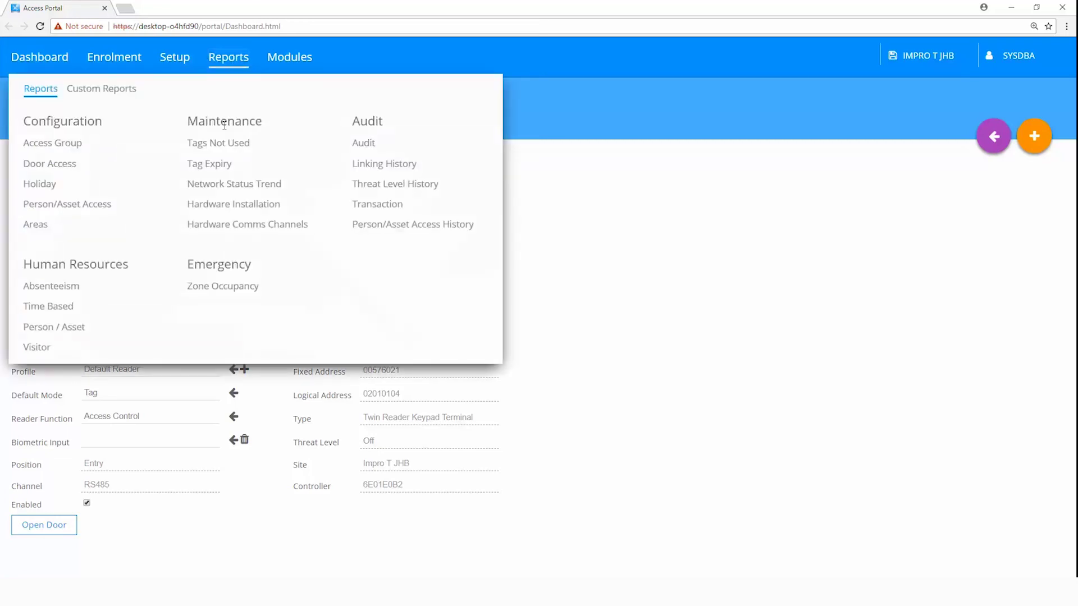
click(226, 226)
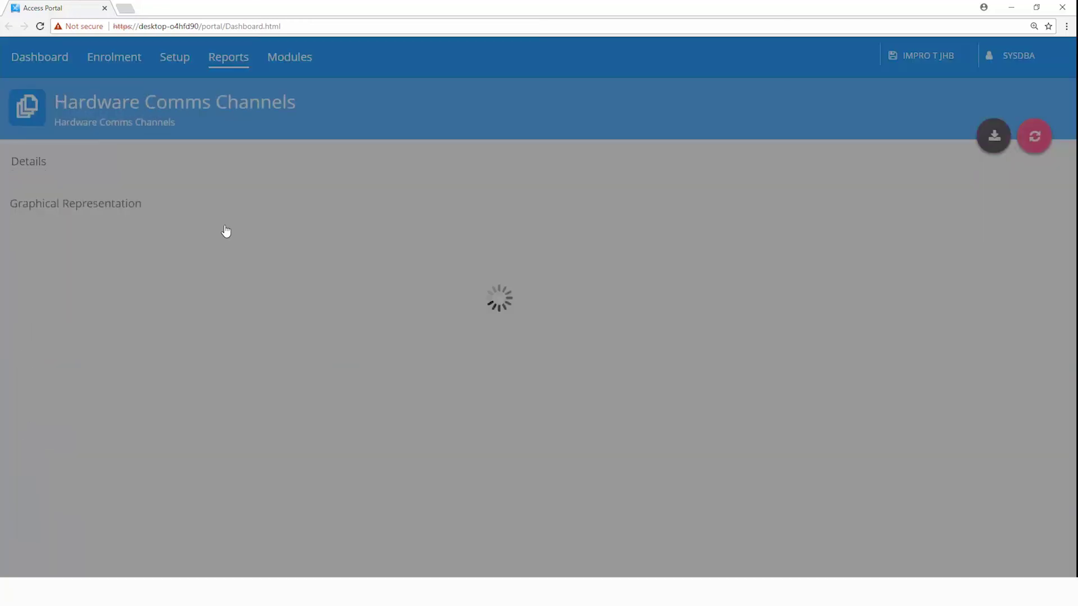